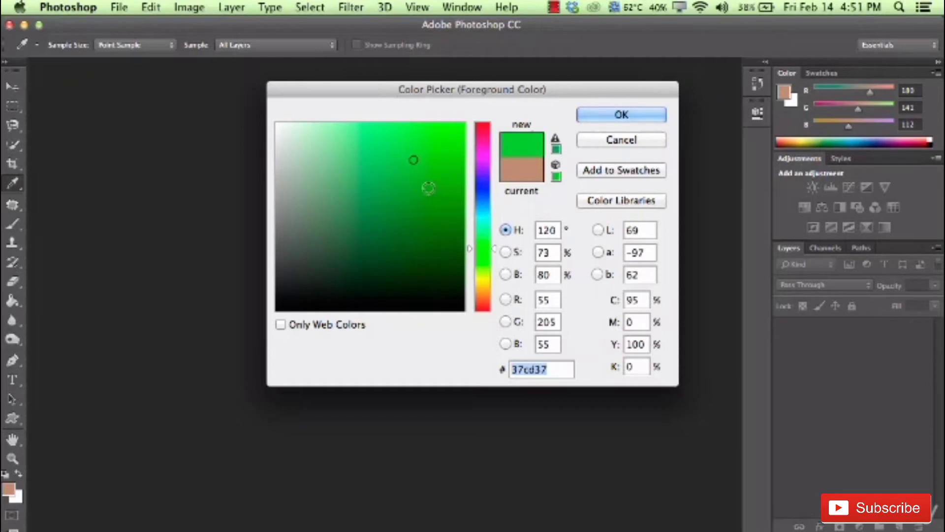
- Try several greens for the foreground colour and set its hex value to 00ff00
mouse_move(452, 202)
left_mouse_down()
mouse_move(434, 201)
mouse_move(433, 255)
left_mouse_up()
left_click(391, 161)
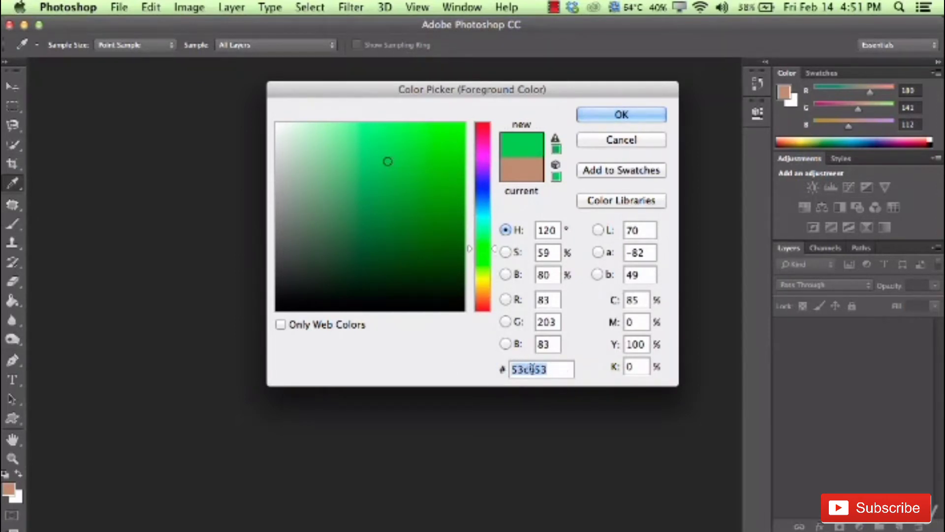
type("00ff00")
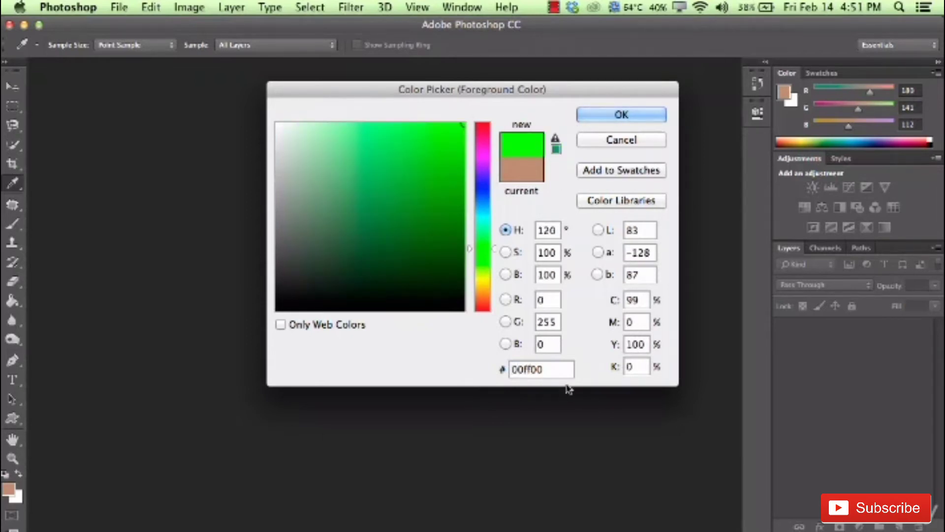
- Replace the foreground colour's hex value with 0000ff for pure blue
left_click_drag(523, 367, 515, 368)
left_click_drag(565, 372, 500, 371)
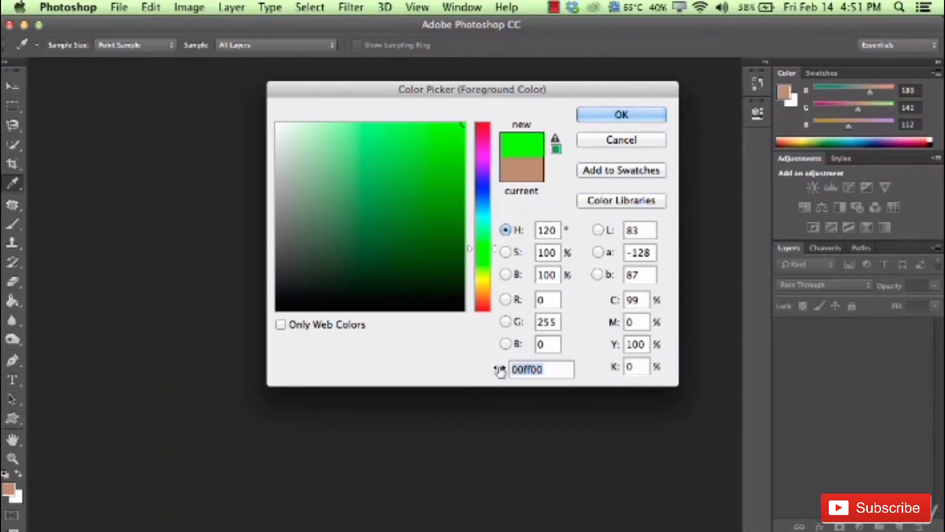
type("0000")
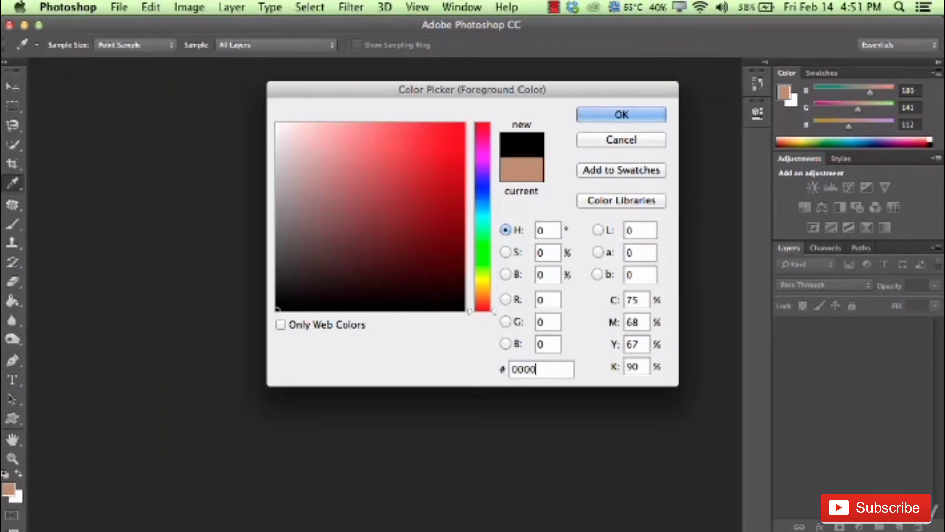
type("ff")
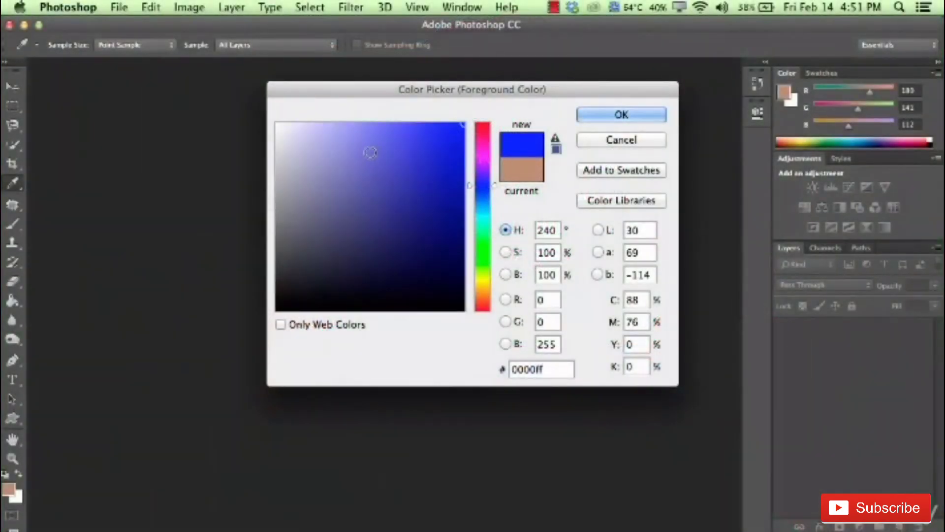
- Sample pure white and pure black in the colour field and apply white (ffffff) as the foreground colour
left_click_drag(322, 144, 277, 126)
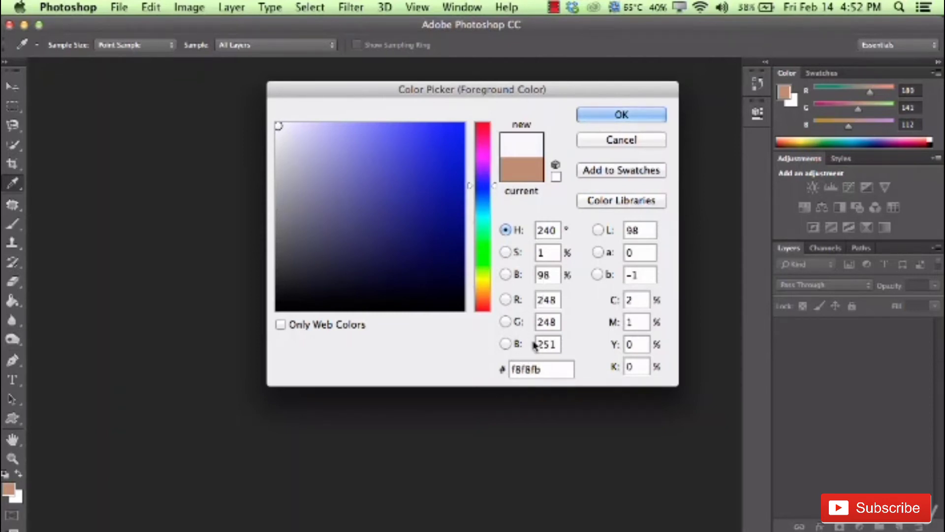
left_click(286, 135)
mouse_move(286, 135)
left_mouse_down()
mouse_move(185, 59)
mouse_move(203, 74)
left_mouse_up()
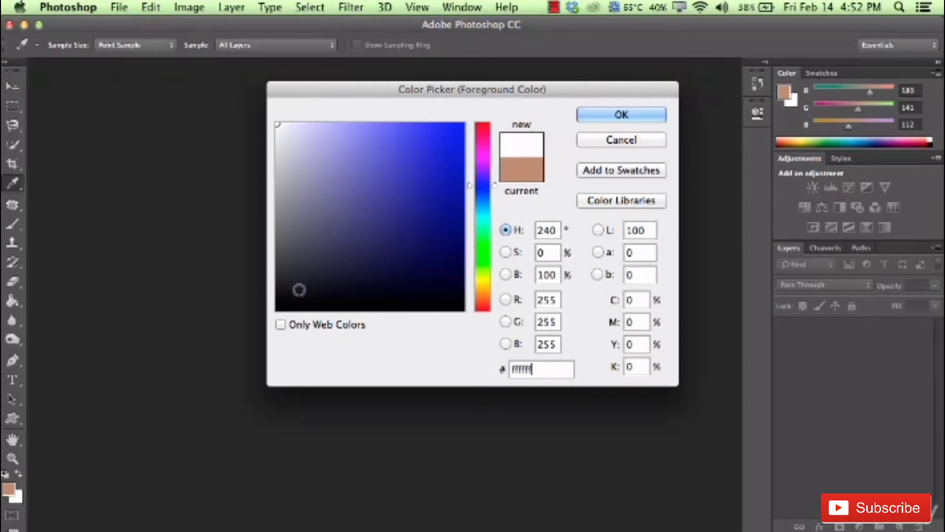
left_click_drag(299, 290, 261, 326)
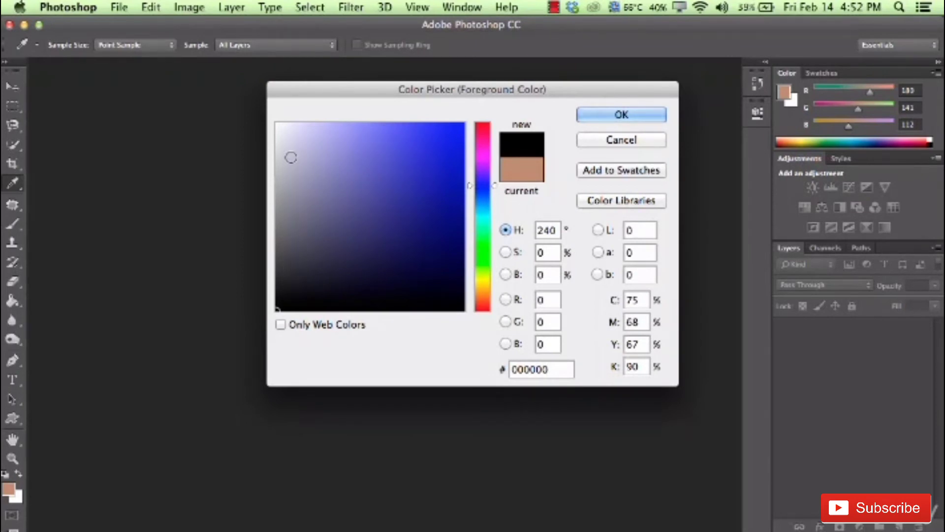
left_click_drag(294, 154, 274, 121)
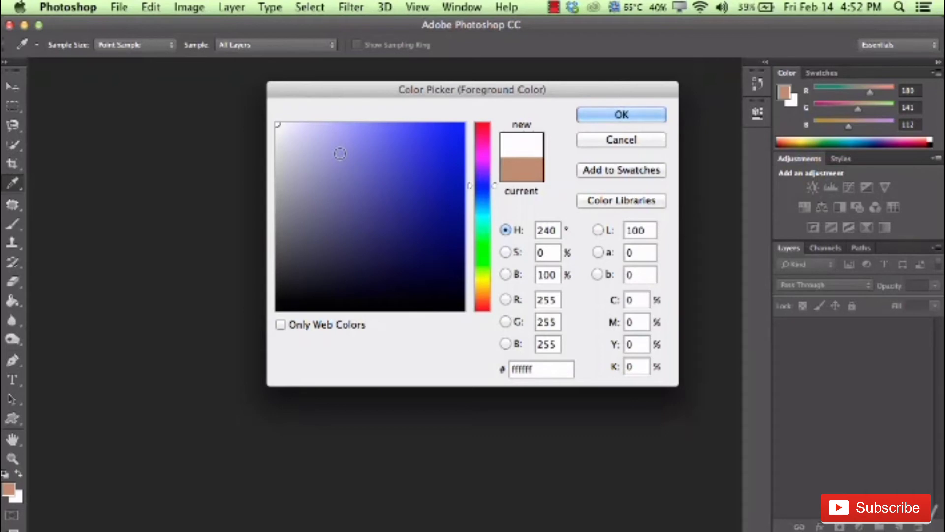
left_click(634, 116)
key("z")
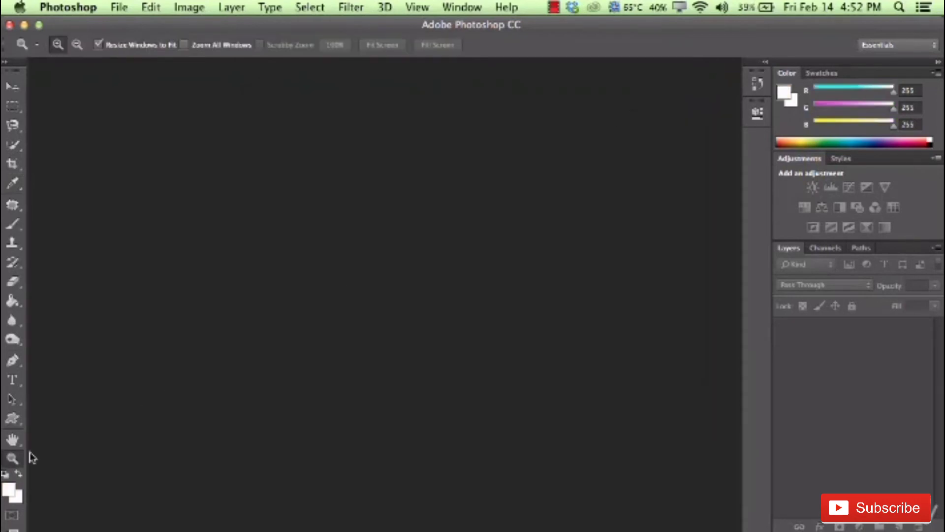
- Accept the background colour as it is and set the foreground colour to blue 2b2bf2
left_click(19, 499)
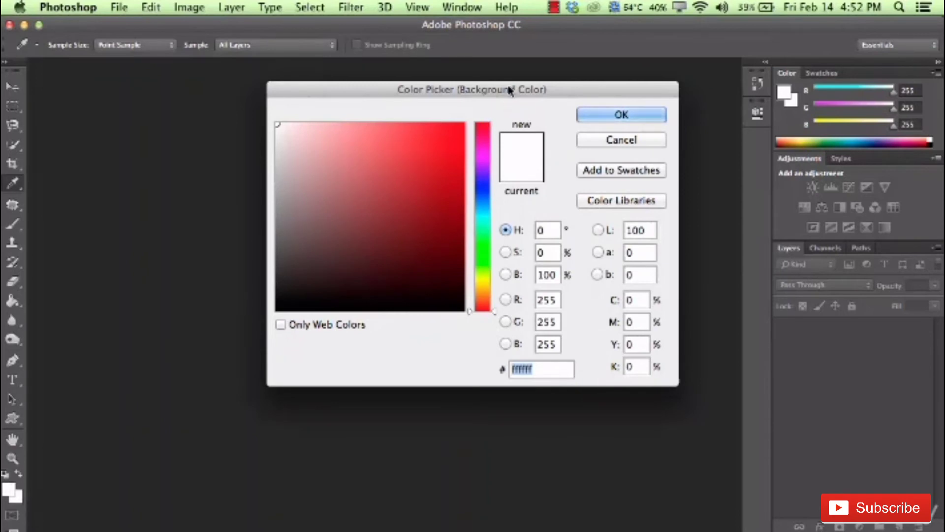
left_click(620, 115)
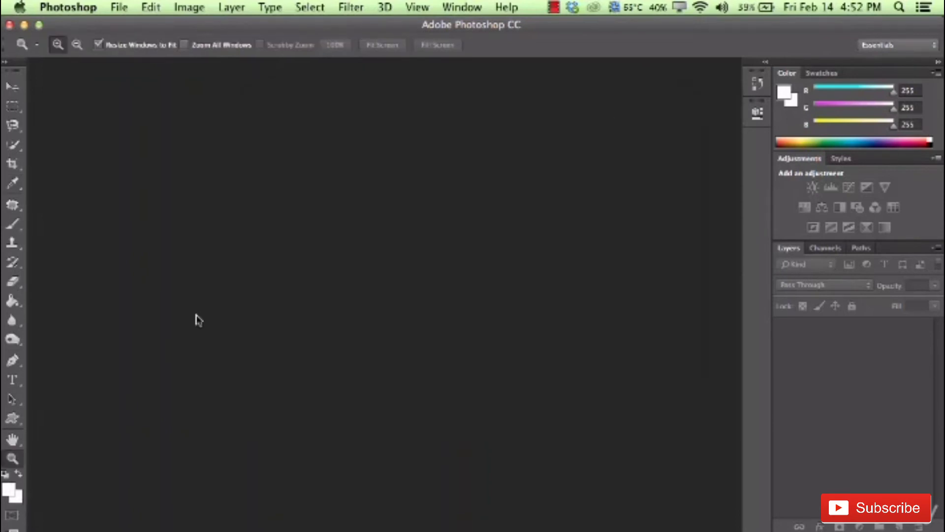
left_click(8, 490)
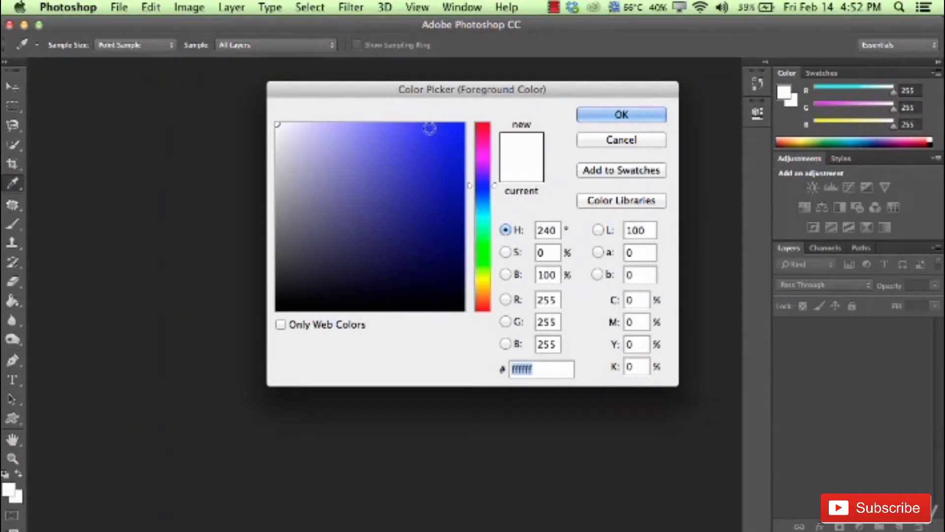
left_click(431, 132)
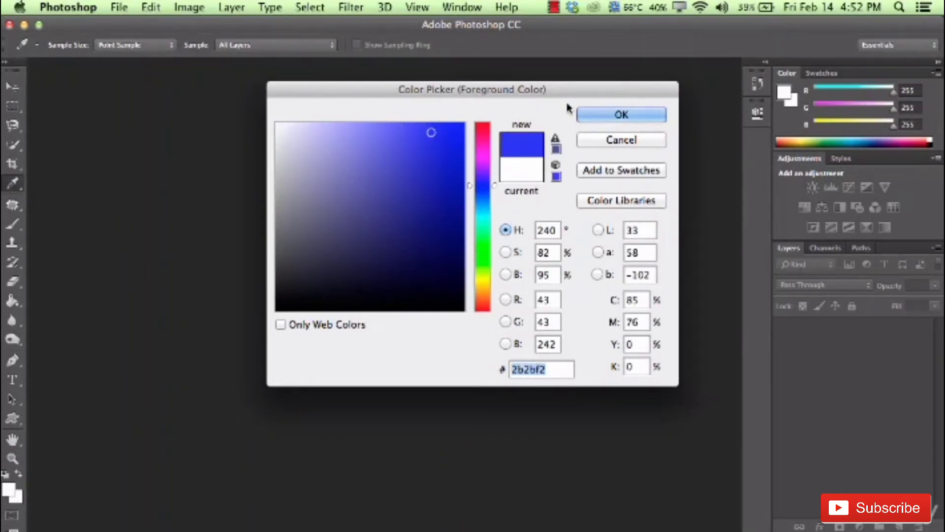
left_click(623, 115)
key("z")
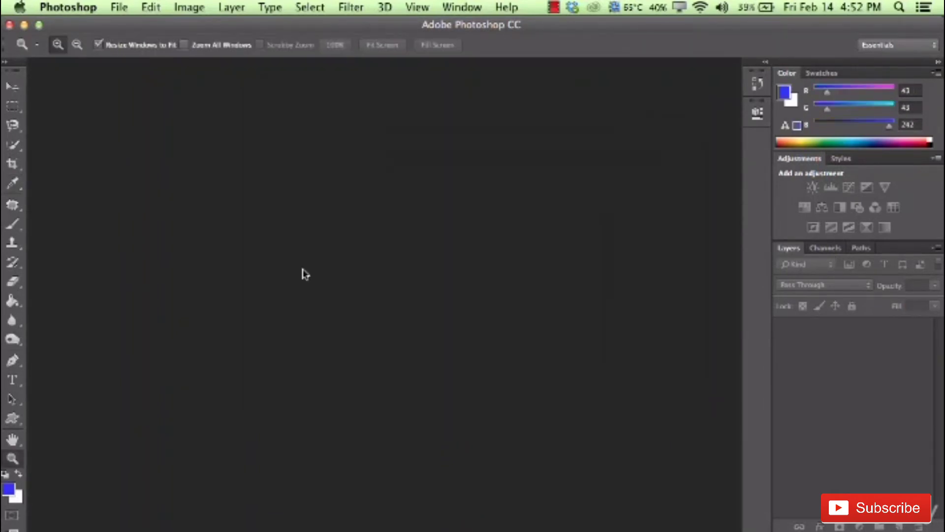
- Set the background colour to a dark blue with a hue of 223°
left_click(16, 498)
left_click(481, 194)
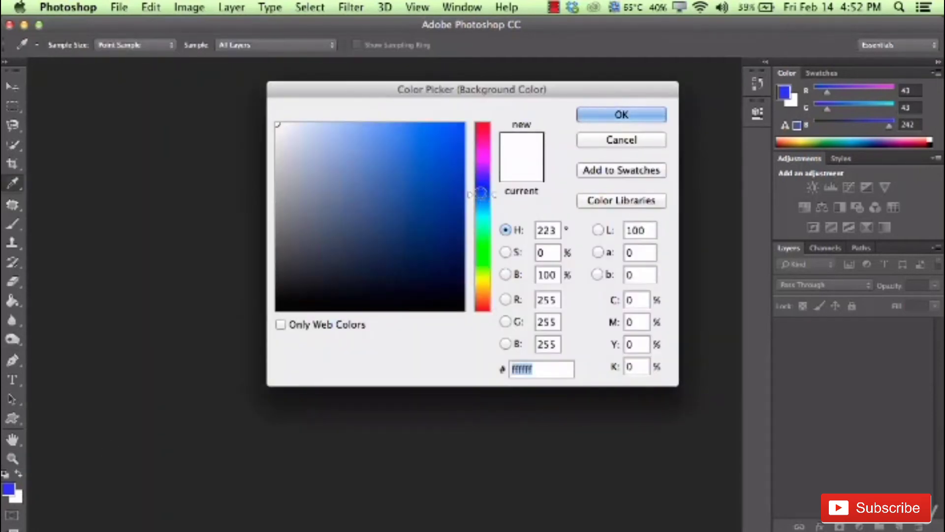
left_click(433, 242)
left_click(589, 115)
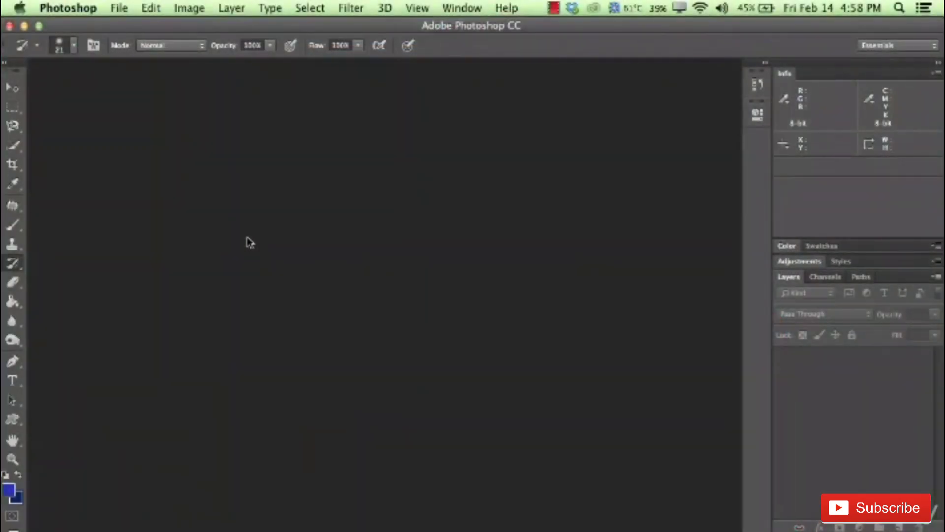
- Compare the tool options of the Move, Rectangular Marquee and Magnetic Lasso tools
left_click(16, 91)
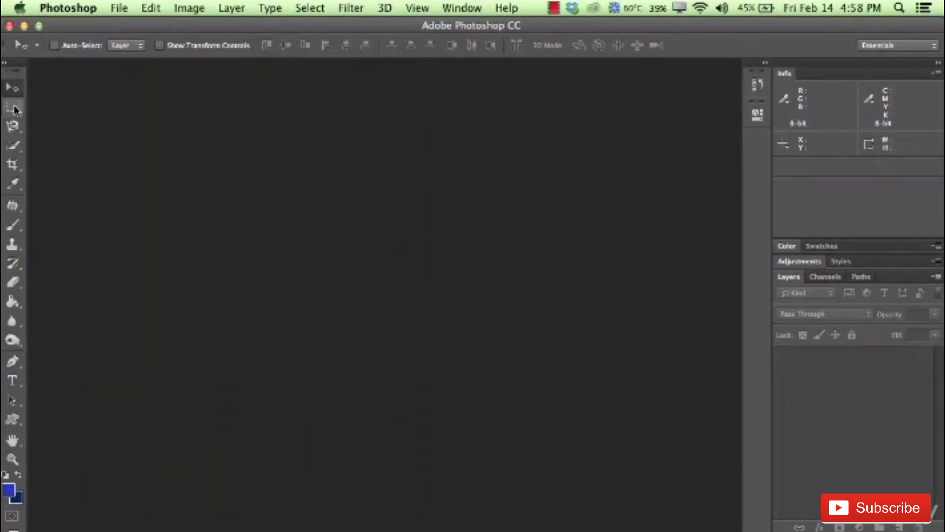
left_click(13, 107)
left_click(13, 127)
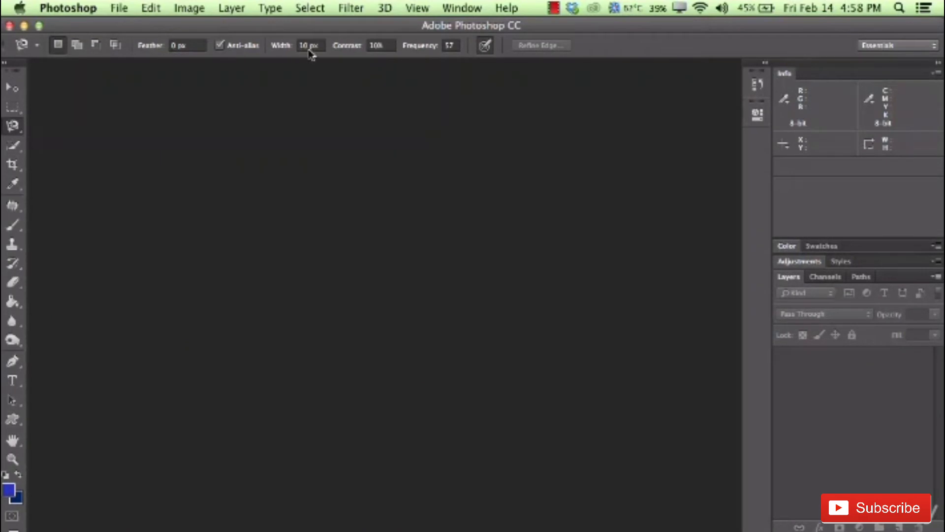
- Activate the Move tool and turn its Auto-Select option on and off again
left_click(12, 92)
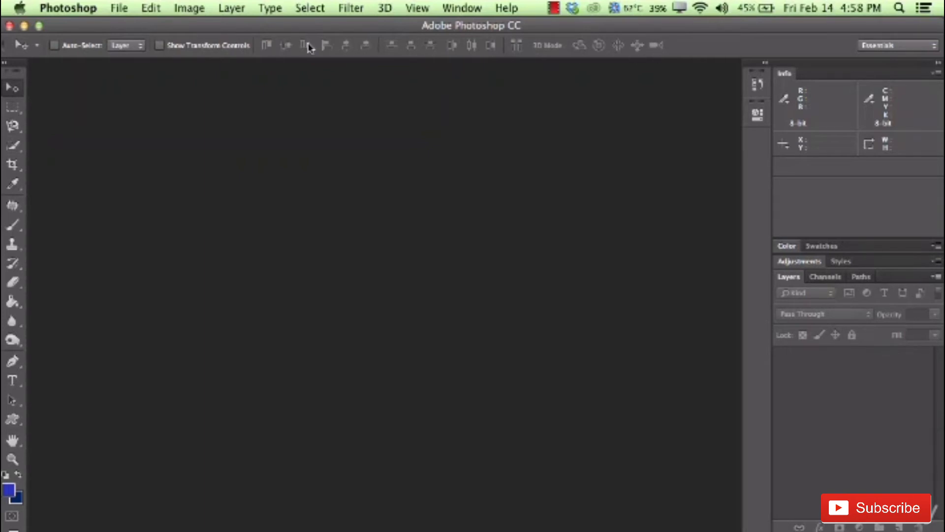
left_click(88, 48)
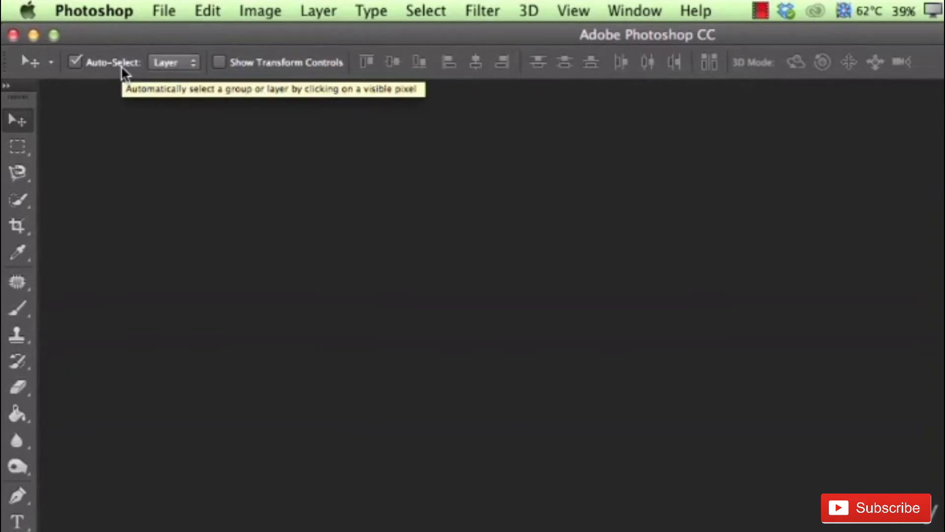
left_click(123, 72)
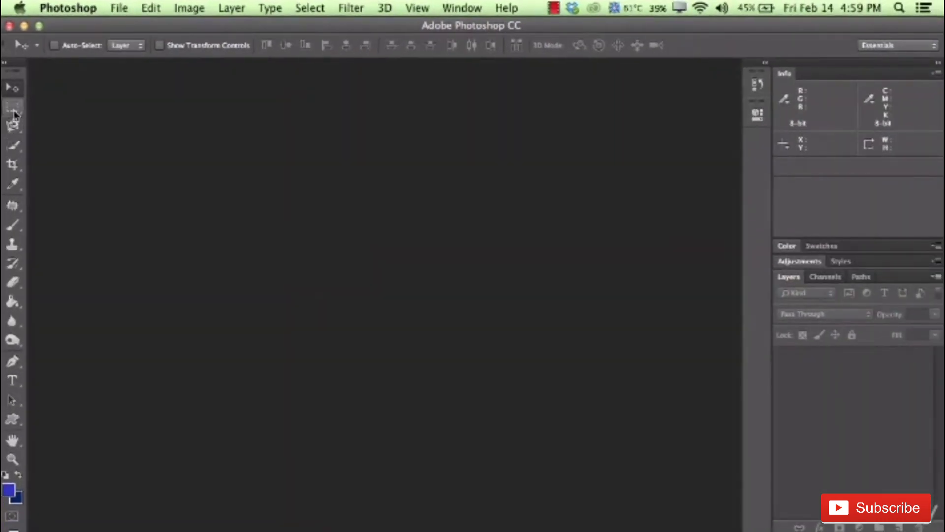
- View the marquee tool variants and choose the Rectangular Marquee Tool
left_click(13, 110)
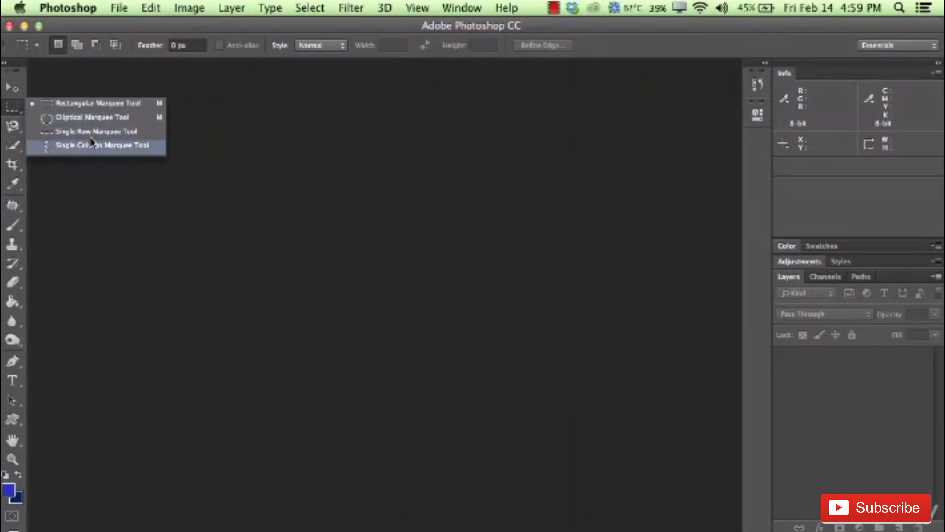
left_click(101, 108)
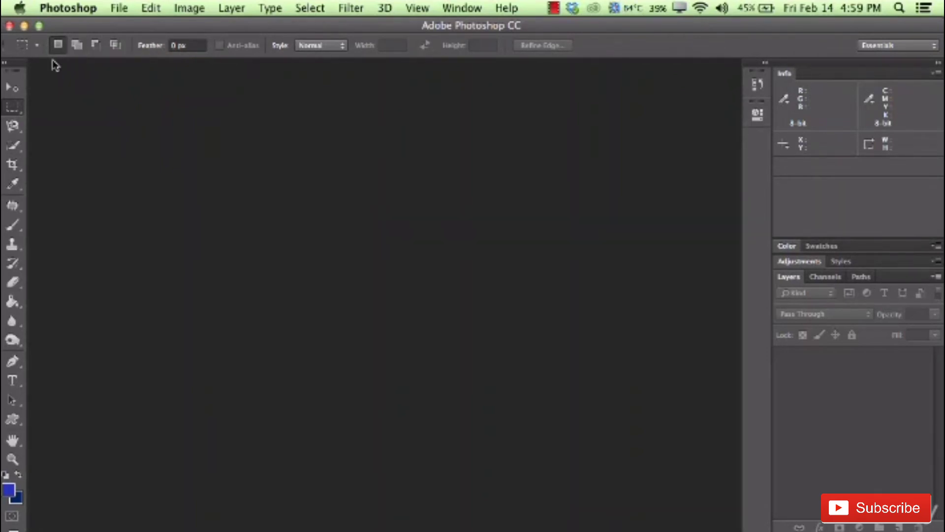
- Activate the Type tool and look through its available fonts and font sizes
left_click(14, 381)
left_click(154, 45)
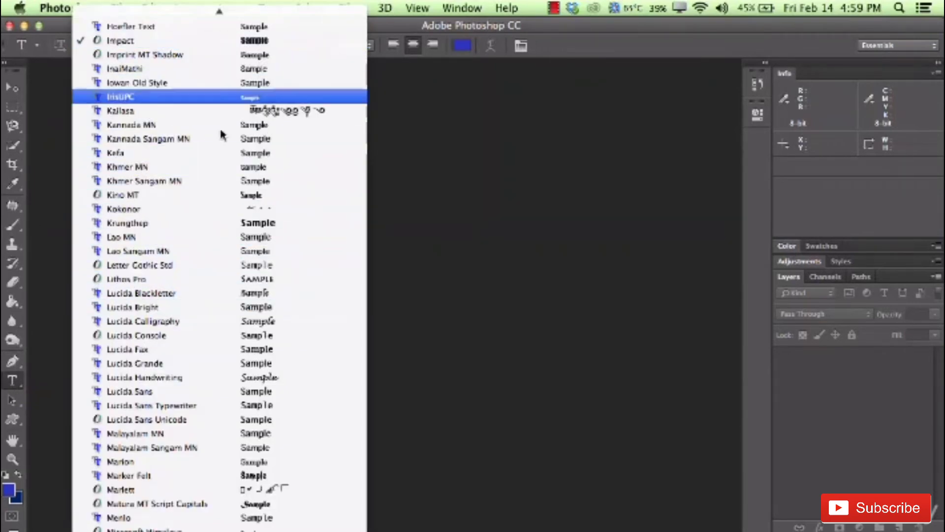
left_click(546, 45)
left_click(294, 45)
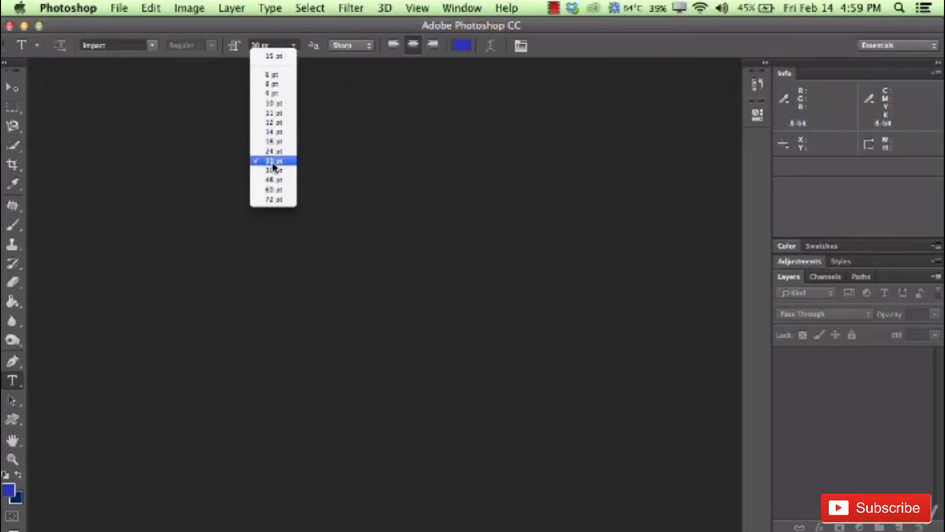
left_click(582, 46)
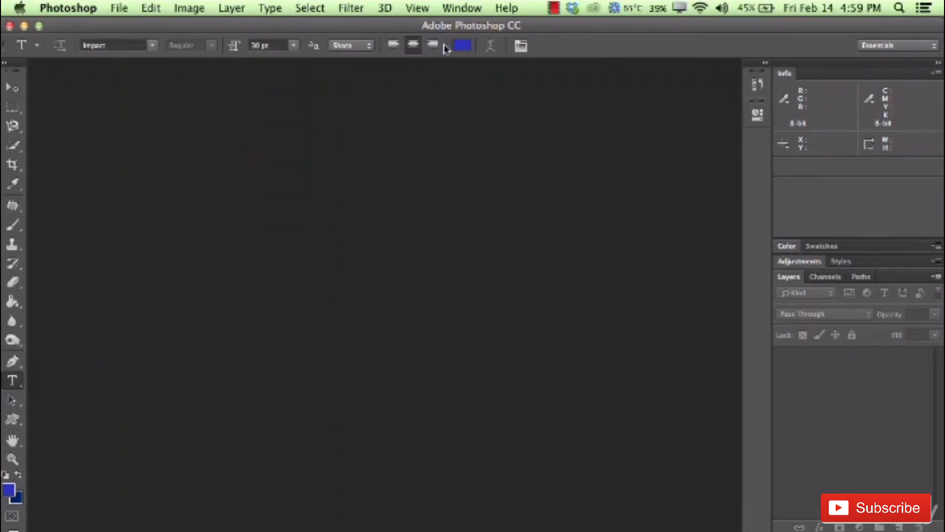
- Set the Type tool's text colour to a brighter, more saturated blue
left_click(463, 45)
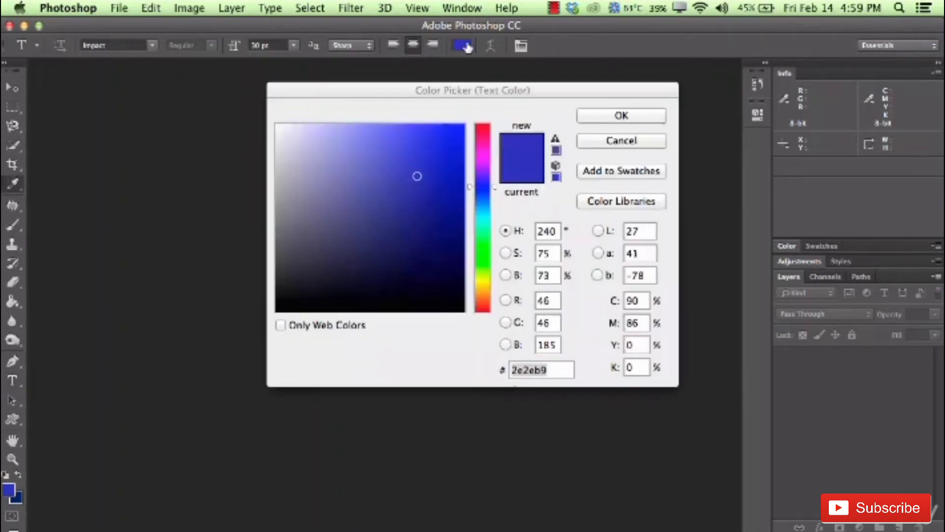
left_click(447, 151)
left_click(604, 116)
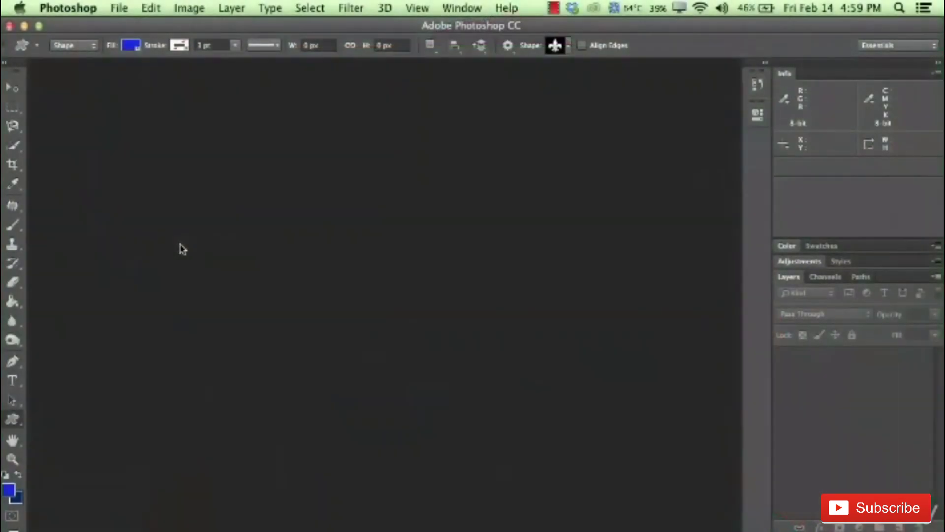
- Go through the Move, Rectangular Marquee, Magnetic Lasso, Quick Selection and Crop tools to view each one's options
left_click(12, 87)
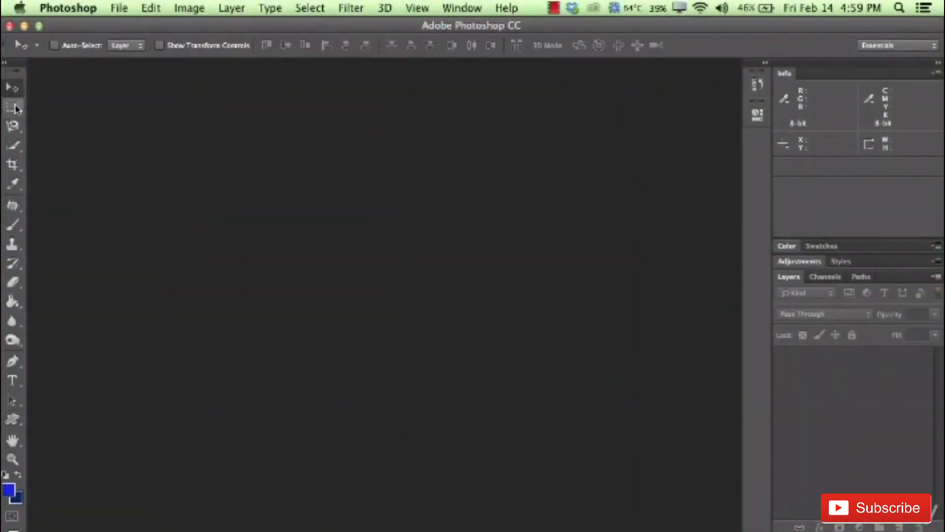
left_click(12, 107)
left_click(14, 125)
left_click(14, 145)
left_click(13, 164)
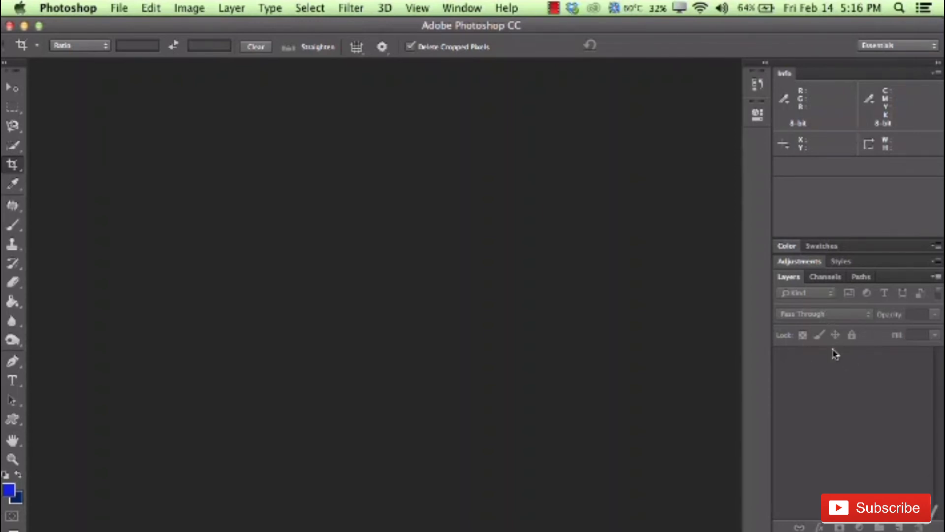
- Reset the Essentials workspace to its default layout and collapse the Adjustments panel group
left_click(455, 8)
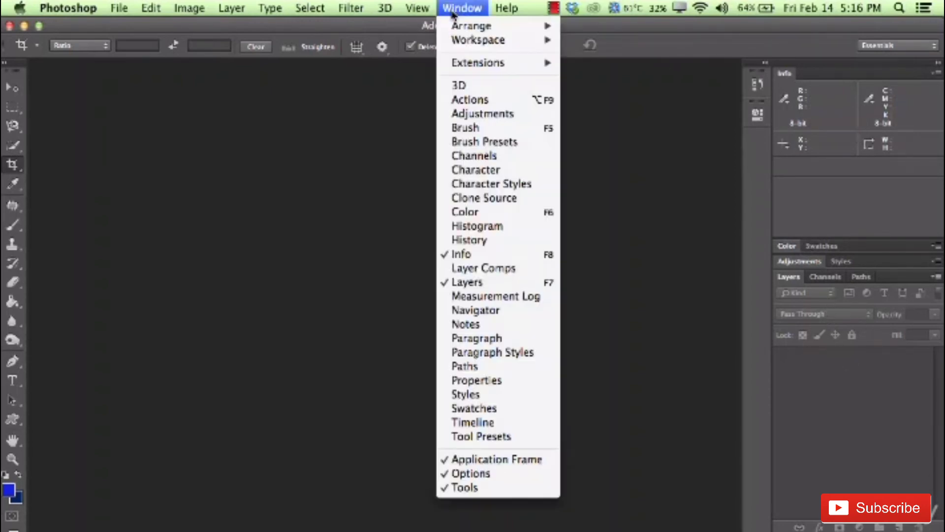
mouse_move(475, 40)
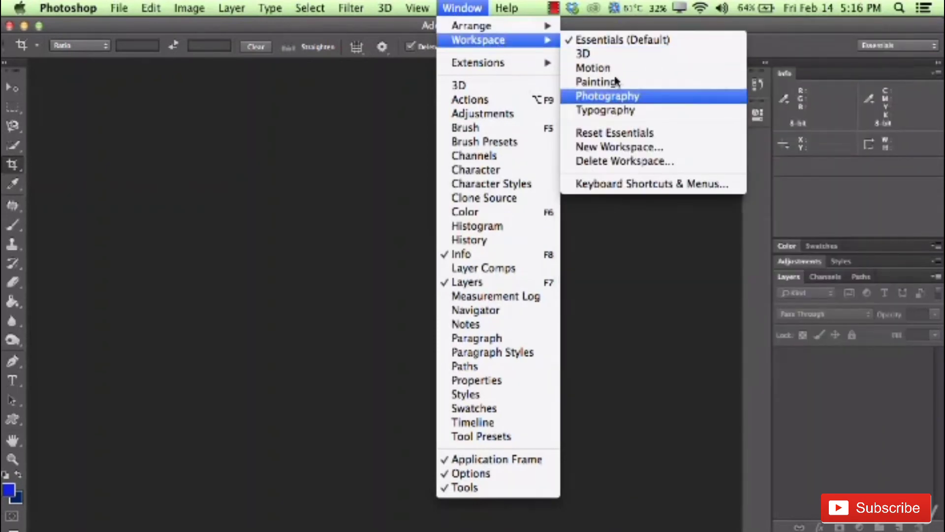
left_click(629, 139)
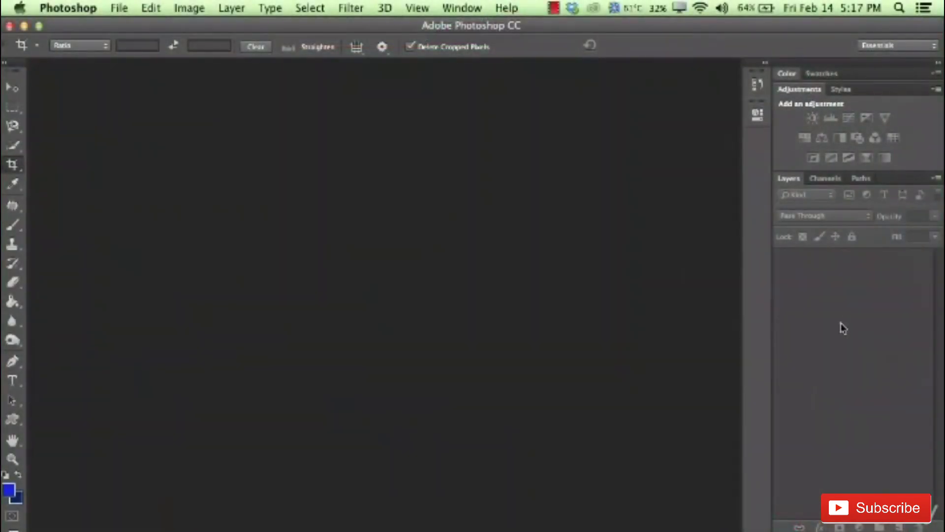
double_click(808, 93)
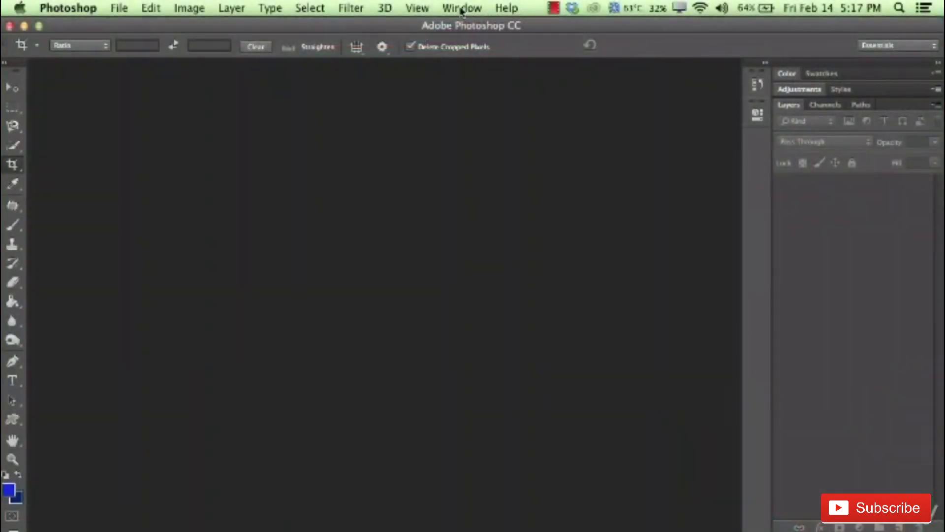
- Show the Info panel and dock it above the Color panel group, then collapse the open Properties panel
left_click(461, 8)
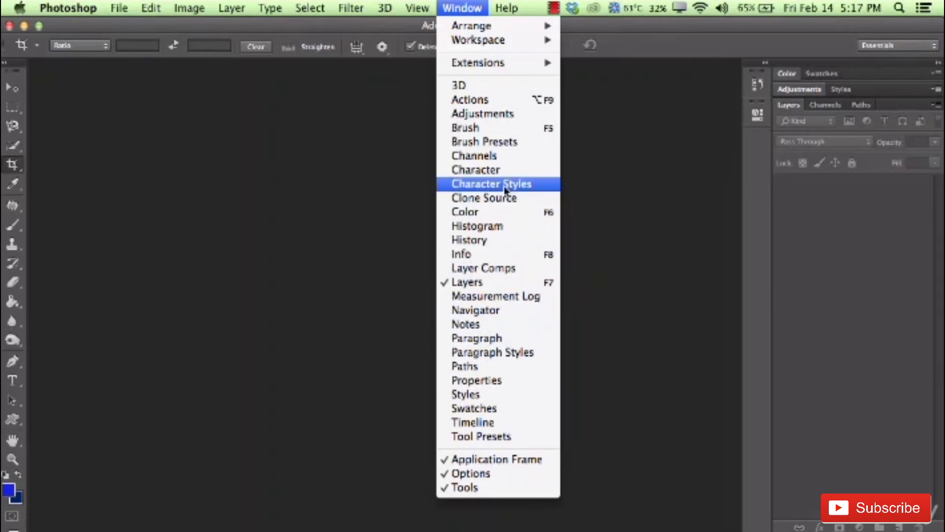
left_click(486, 255)
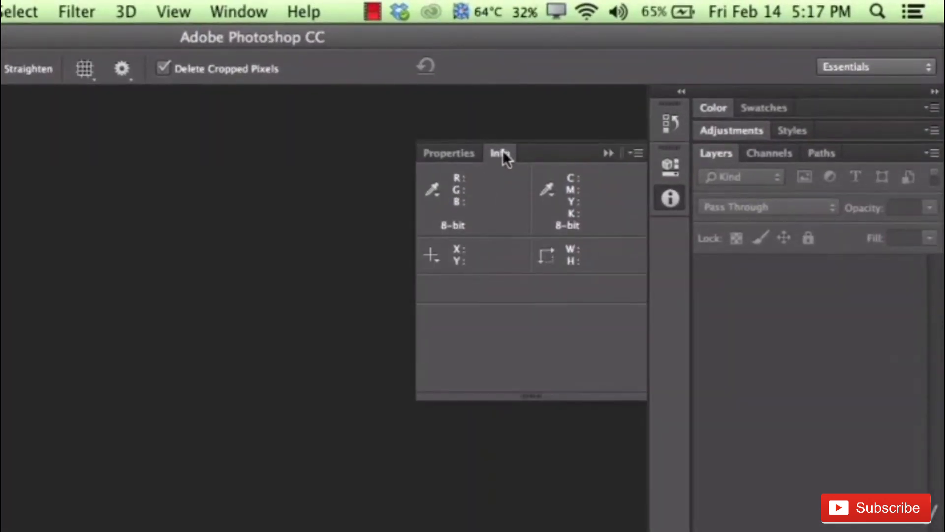
left_click_drag(503, 150, 717, 102)
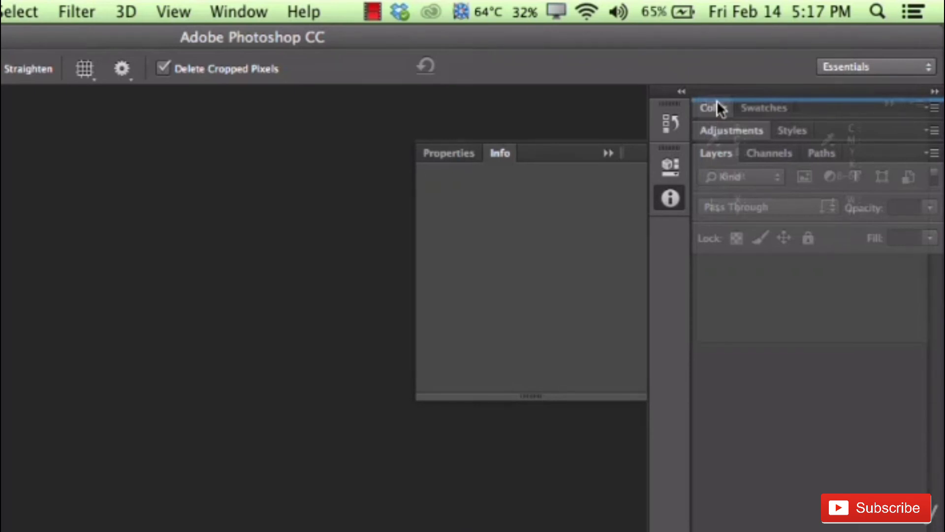
left_click_drag(717, 100, 717, 101)
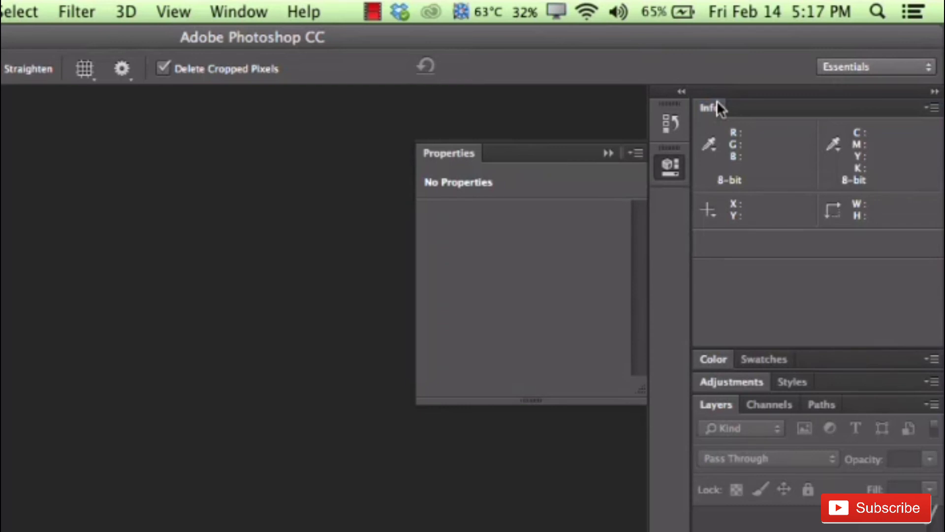
left_click(610, 153)
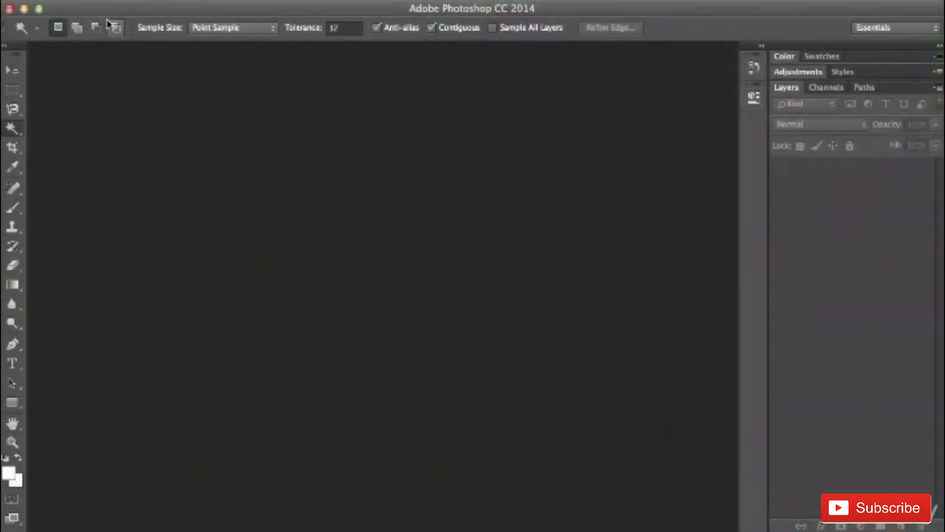
- Create a new 181 x 57 pixel RGB document at 72 pixels/inch with a white background
left_click(69, 1)
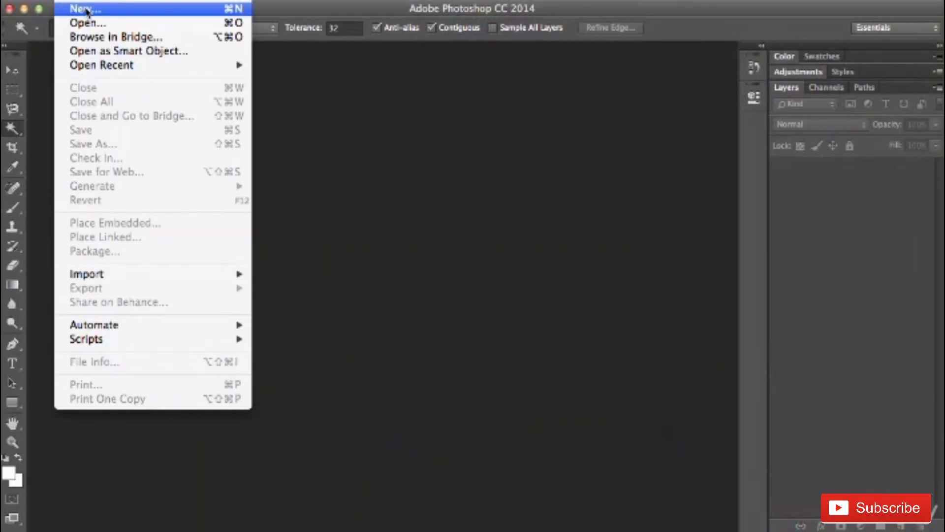
left_click(87, 10)
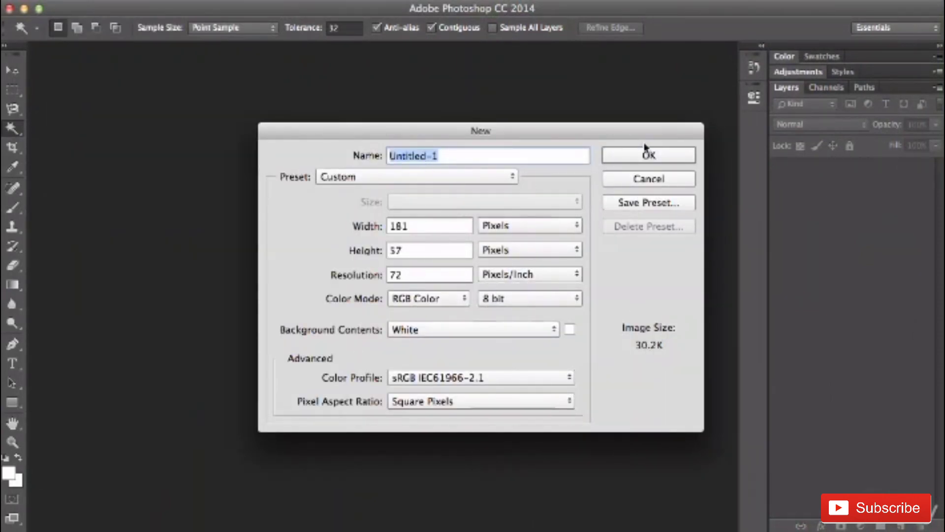
left_click(639, 160)
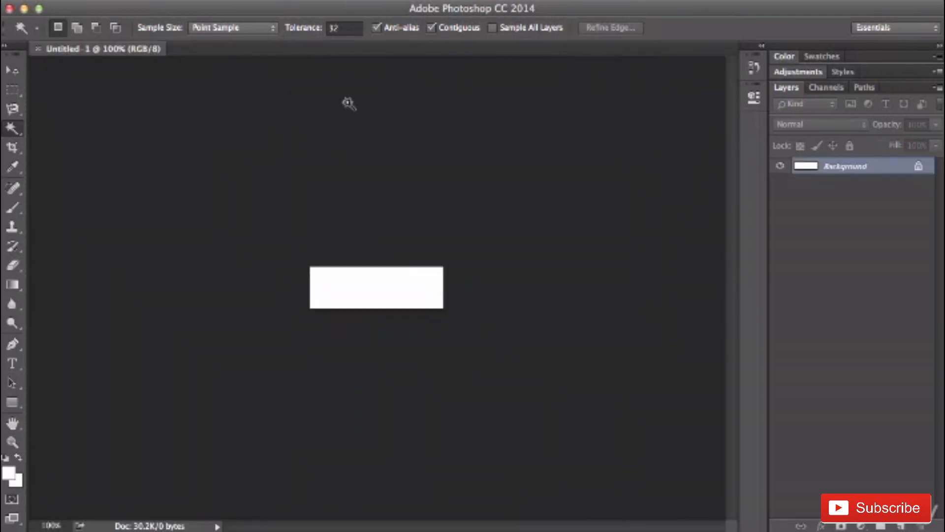
- Show the rulers around the document and choose pixels as their measurement unit
left_click(359, 3)
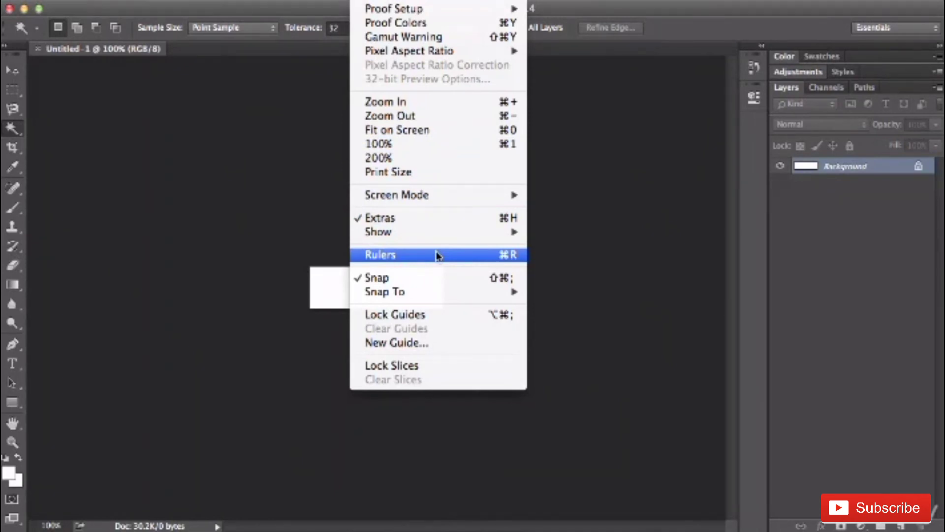
left_click(650, 37)
key("super+r")
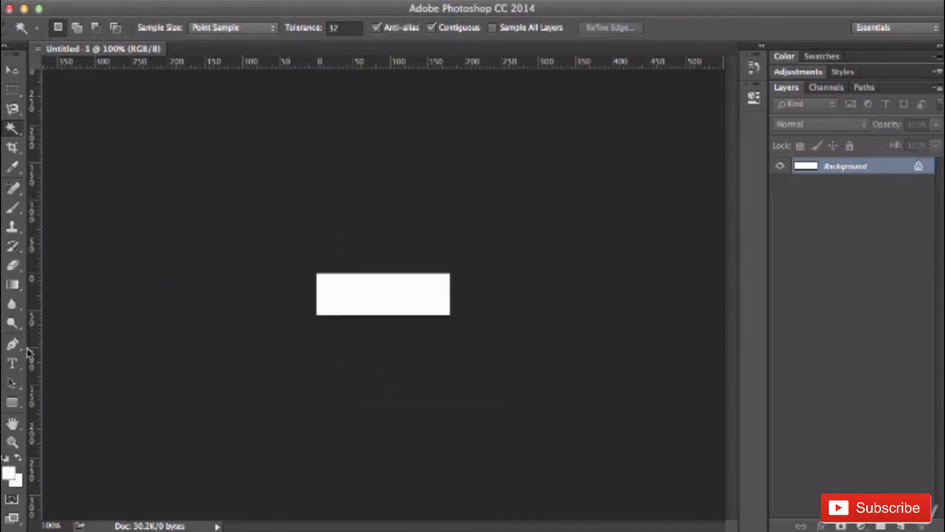
right_click(300, 66)
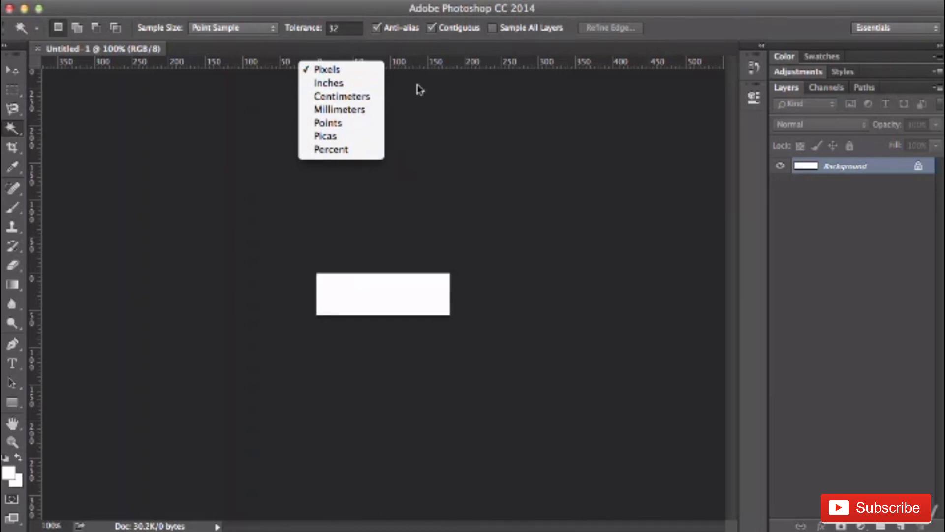
left_click(337, 70)
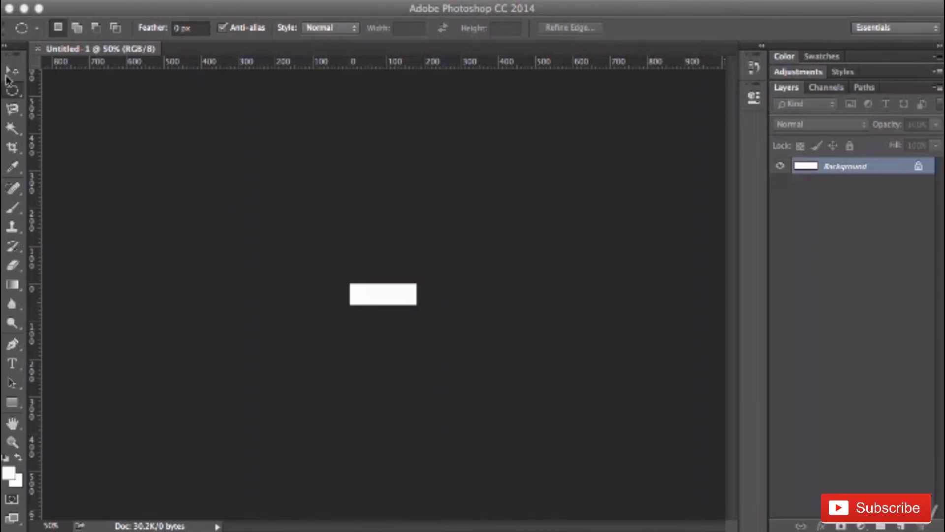
- Go through the Elliptical Marquee, Magnetic Lasso, Lasso and Eyedropper tools to view their variants and options
left_click(13, 90)
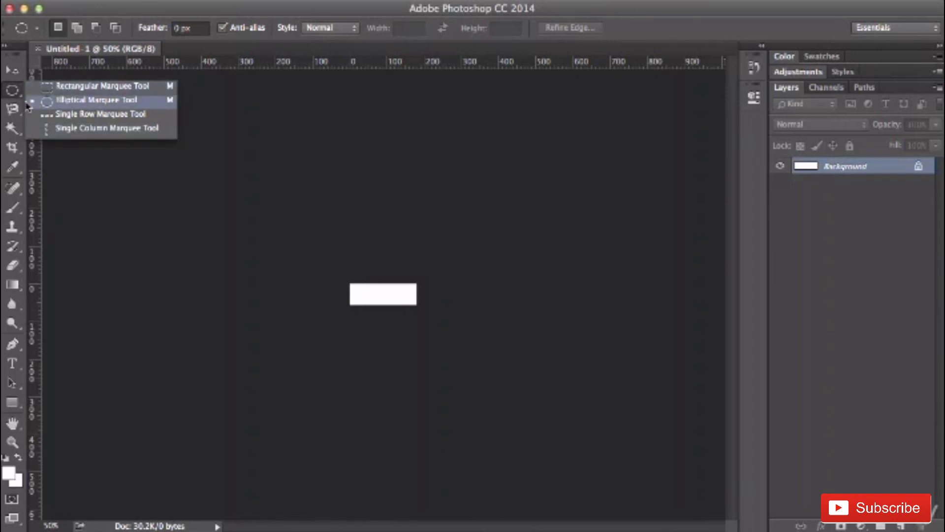
left_click(94, 100)
left_click(15, 109)
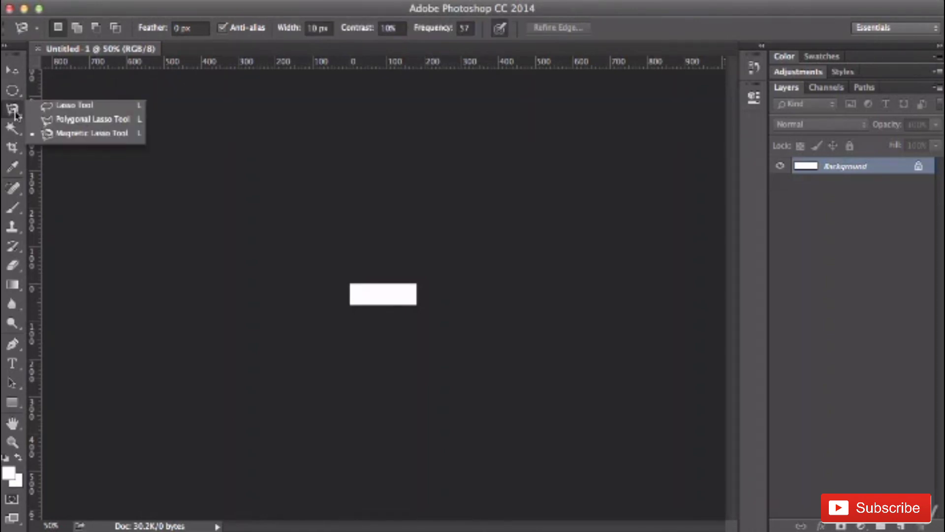
left_click(49, 105)
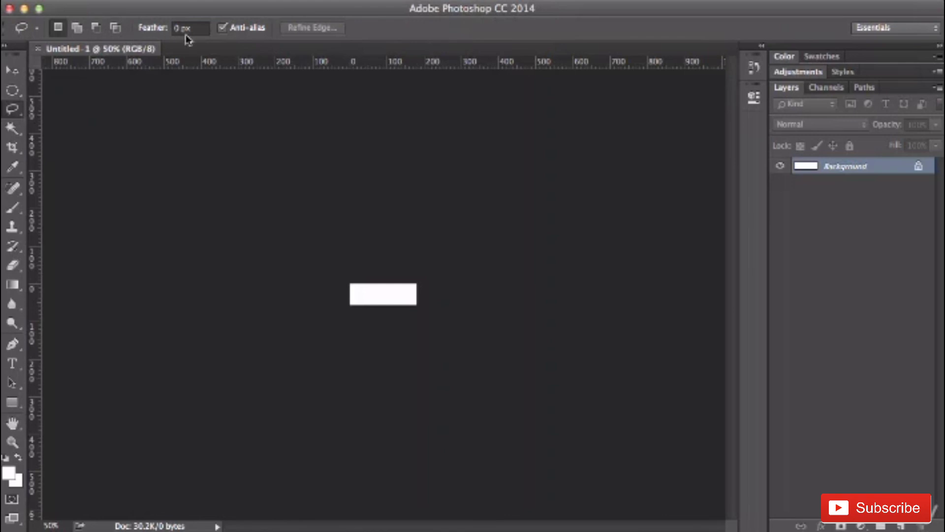
left_click(11, 168)
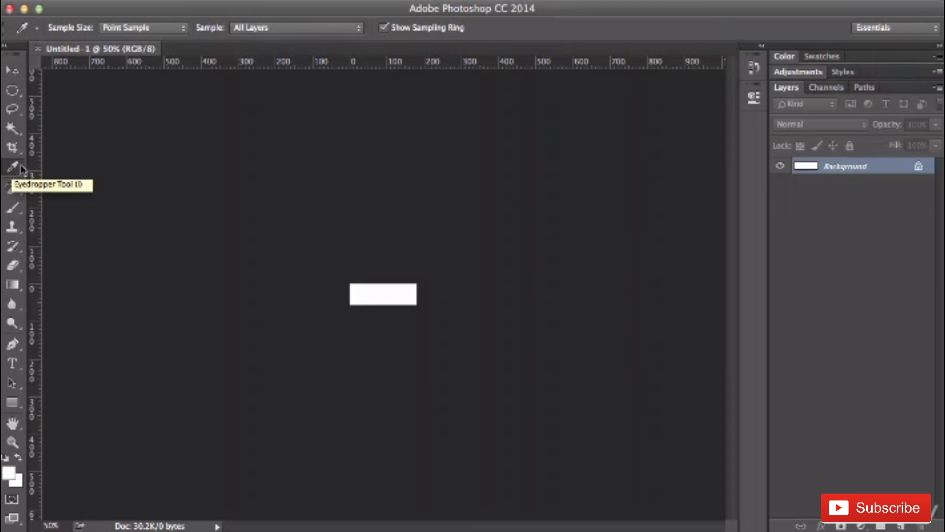
- Float the Tools panel over the canvas, close it and restore it from the list of available panels
left_click_drag(17, 47, 242, 99)
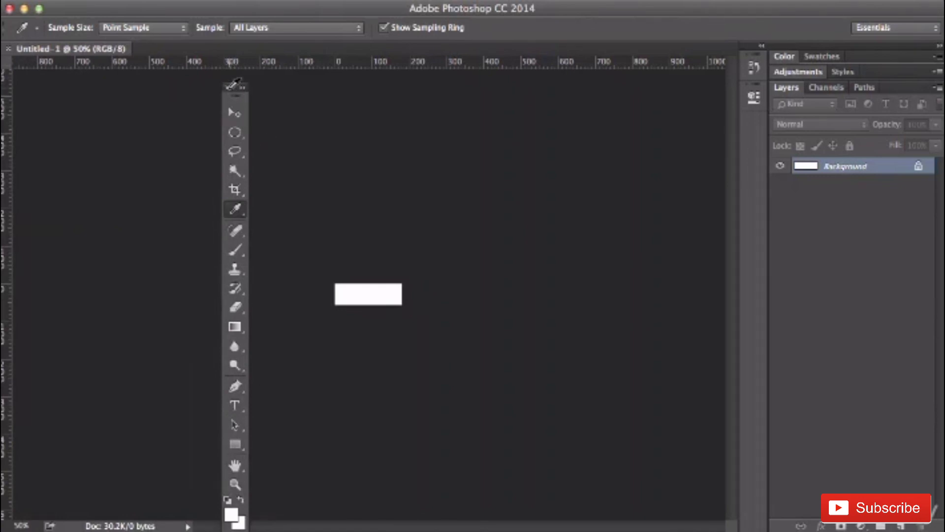
left_click(229, 88)
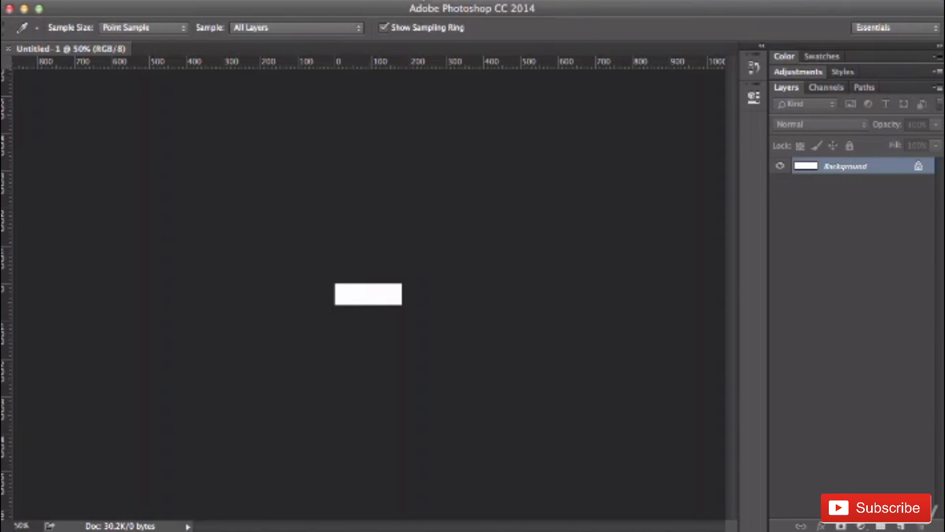
left_click(434, 1)
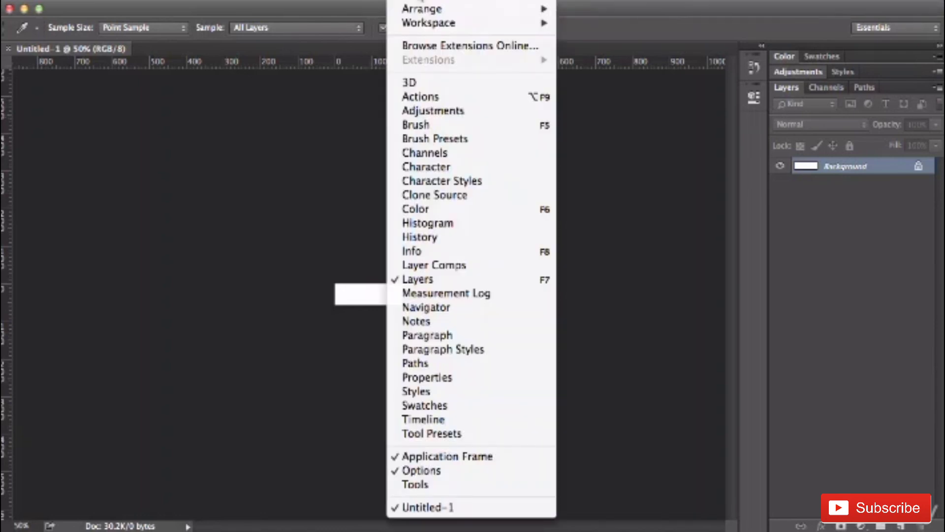
left_click(448, 488)
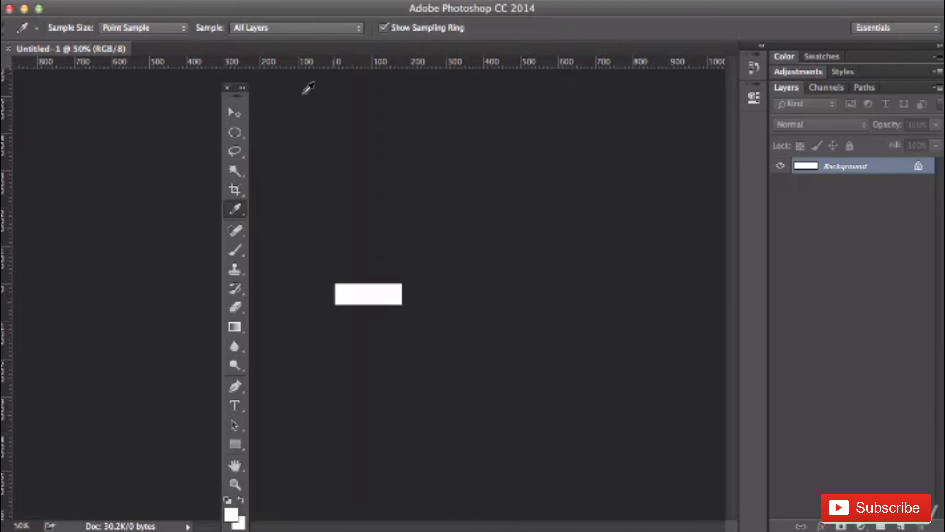
left_click(435, 2)
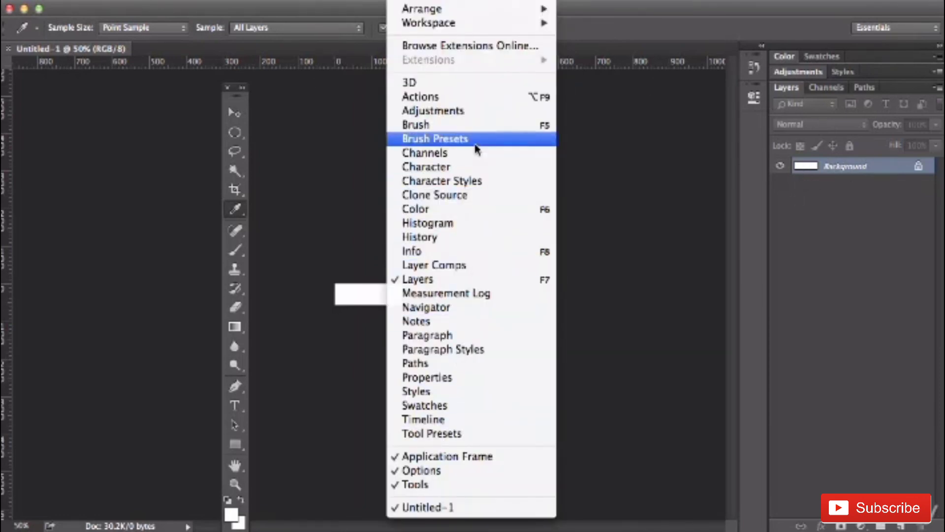
left_click(620, 13)
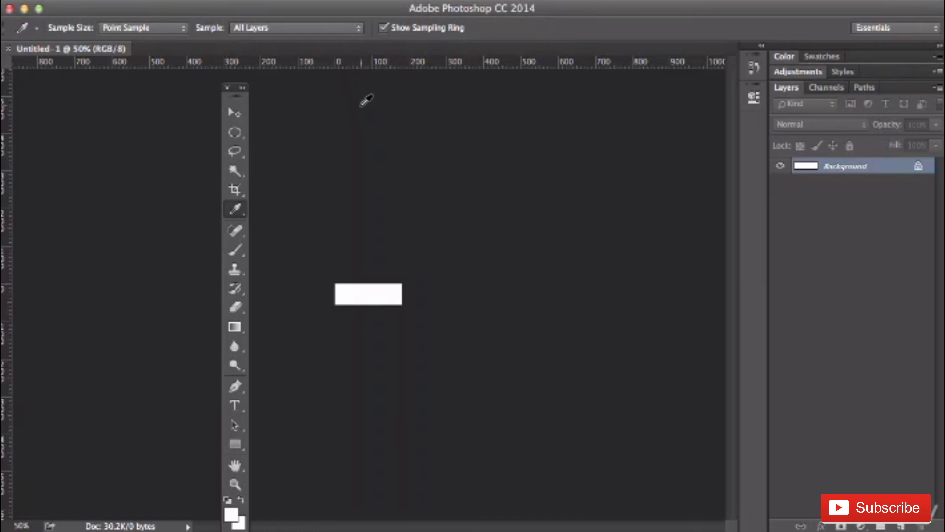
- View the measurement units available for the horizontal ruler without changing the current one
right_click(360, 64)
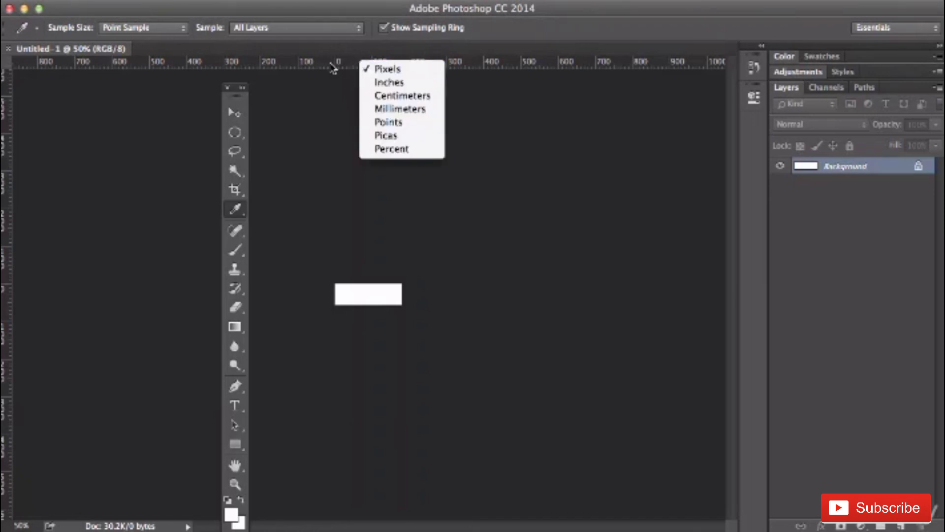
right_click(302, 64)
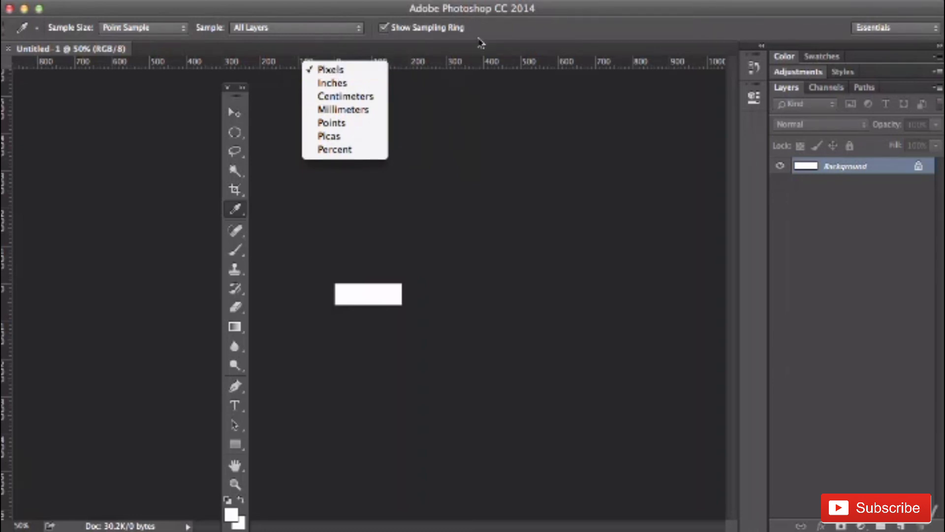
left_click(502, 30)
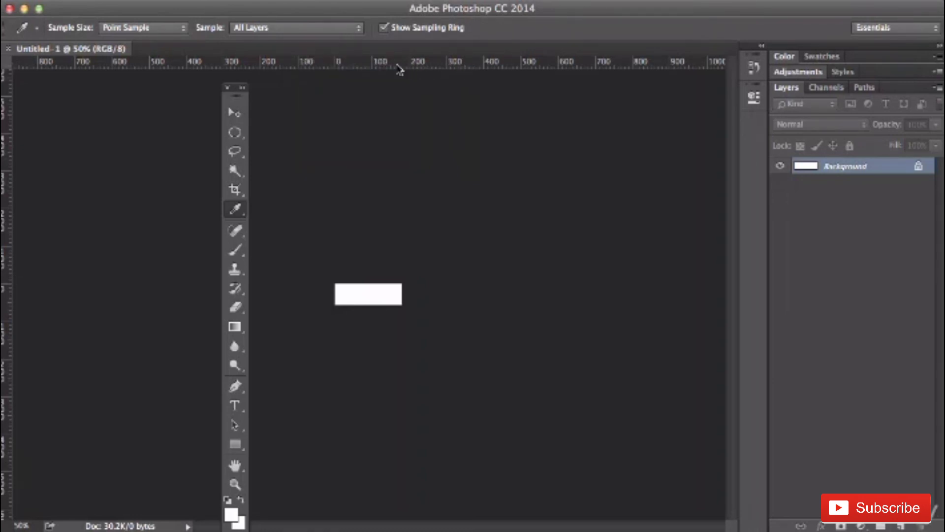